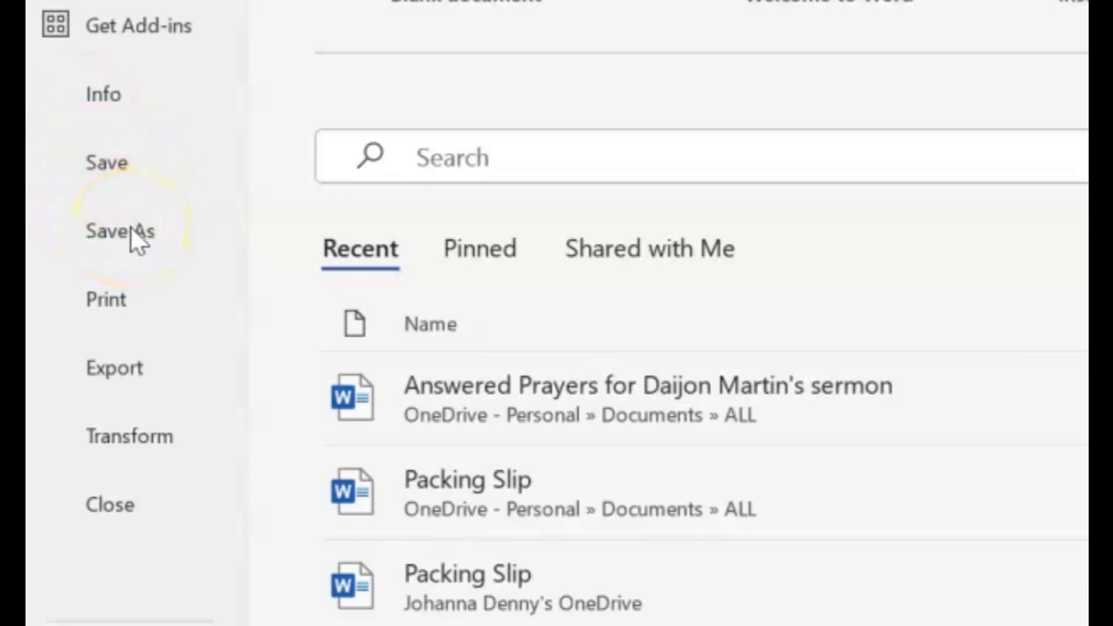
# Exit the Backstage file screen back to the blank Document2 for editing.
pyautogui.click(124, 160)
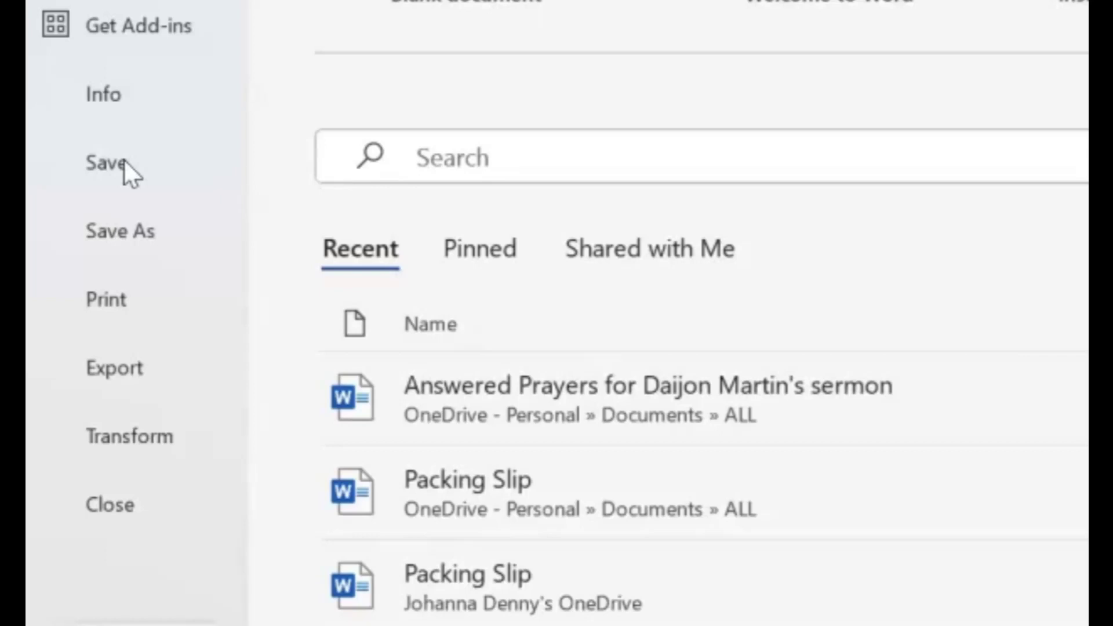
pyautogui.click(48, 105)
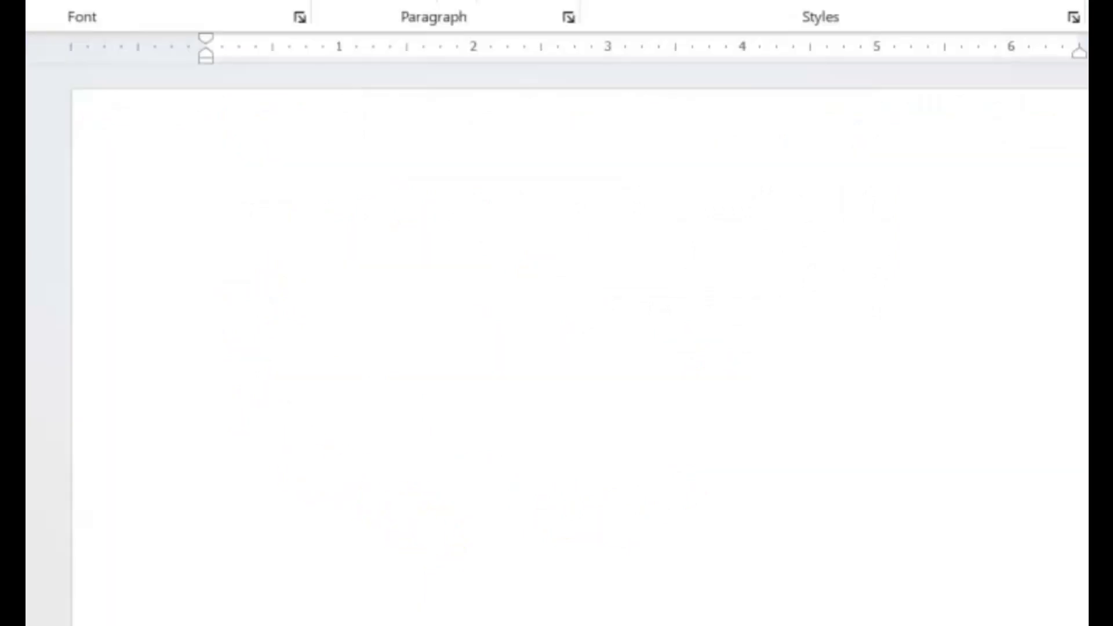
# Type 'Welcome to Microsoft Word Tutorials Only' on the first line of Document2.
pyautogui.write('Welcome')
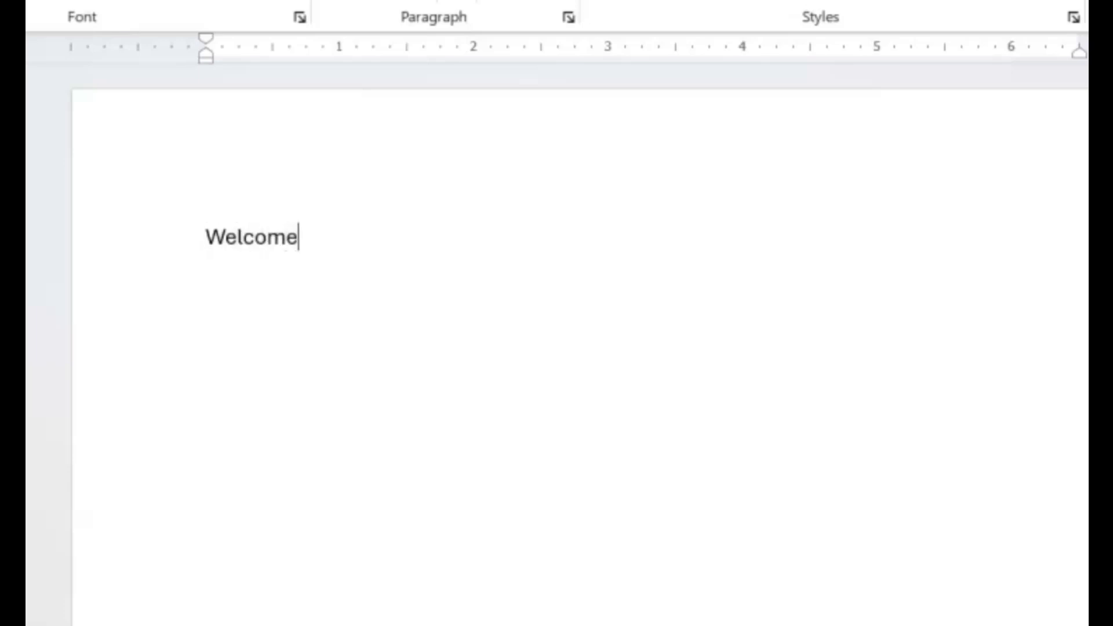
pyautogui.write(' to Micr')
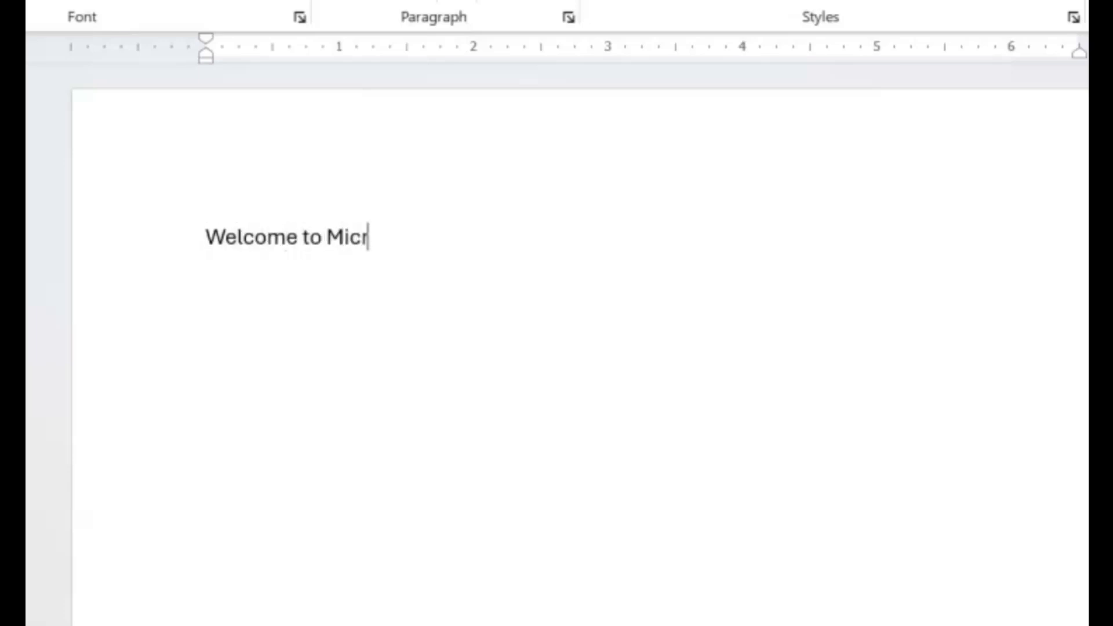
pyautogui.write('osoft Word ')
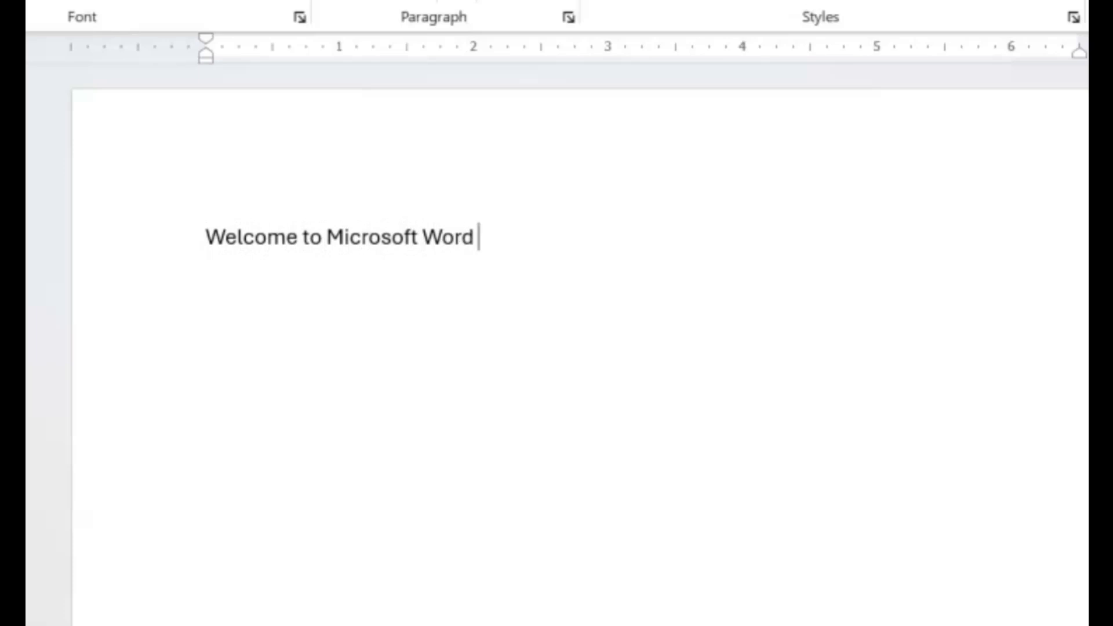
pyautogui.write('Tutorials On')
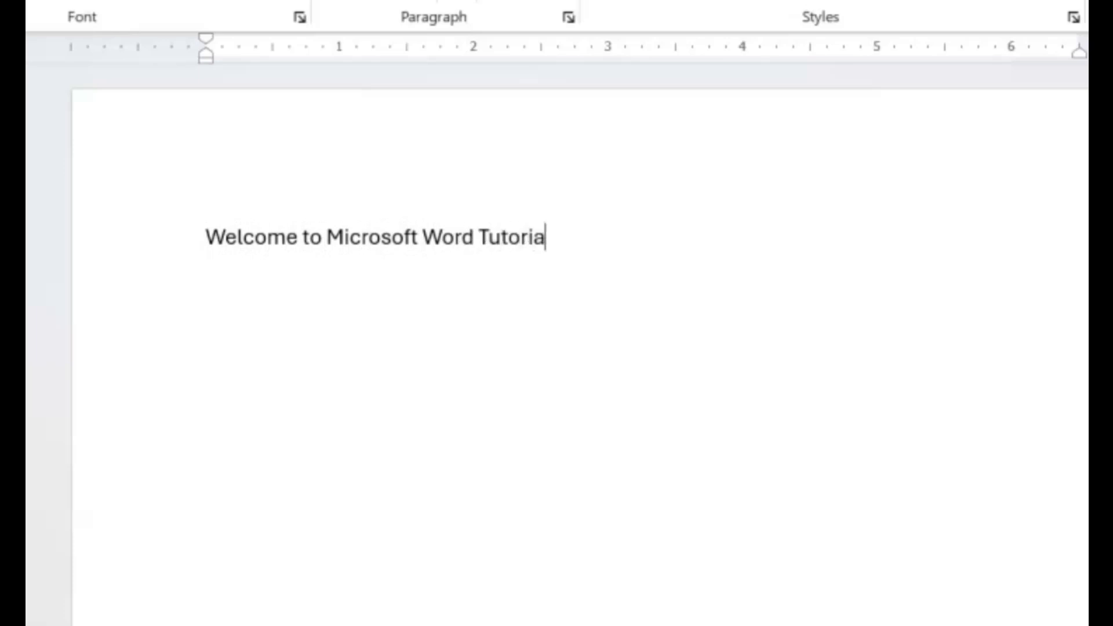
pyautogui.write('ly')
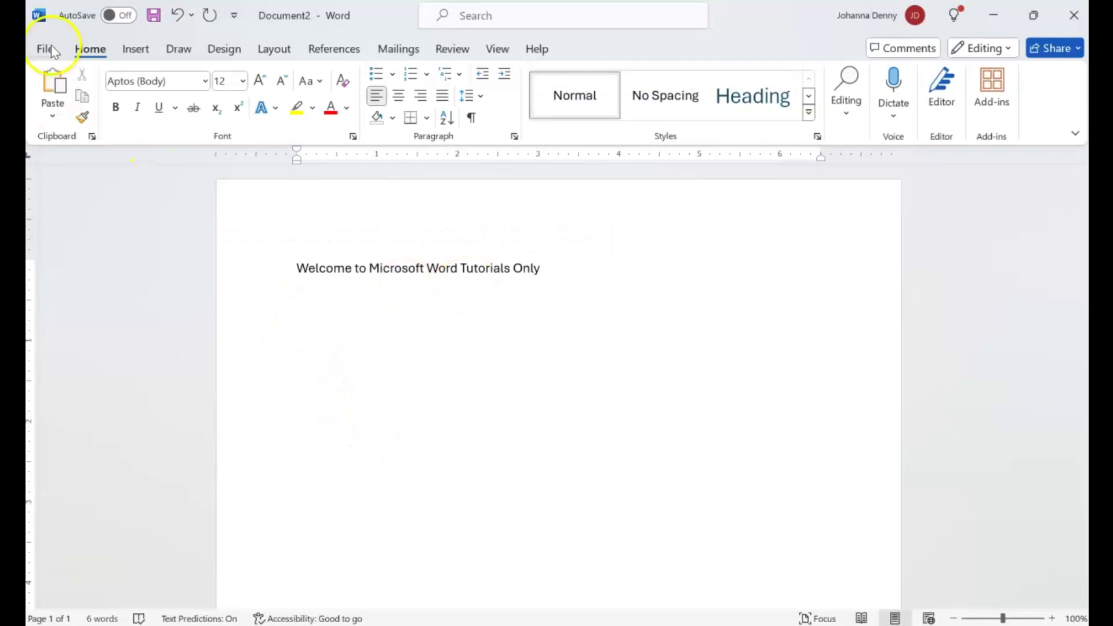
# Switch between the File view and the document a couple of times.
pyautogui.click(45, 49)
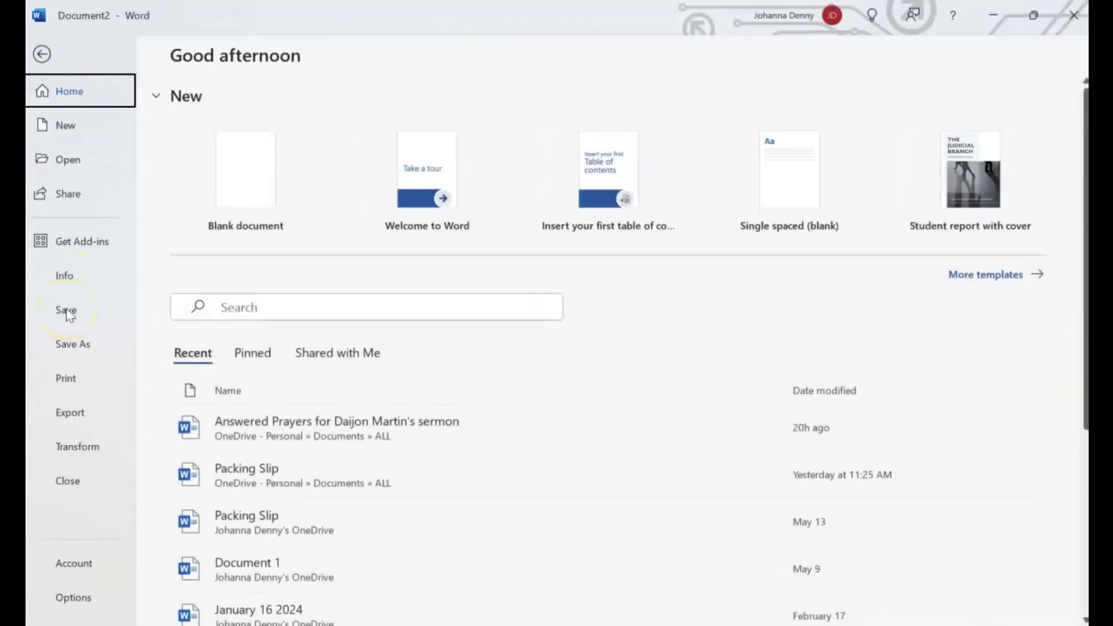
pyautogui.click(46, 51)
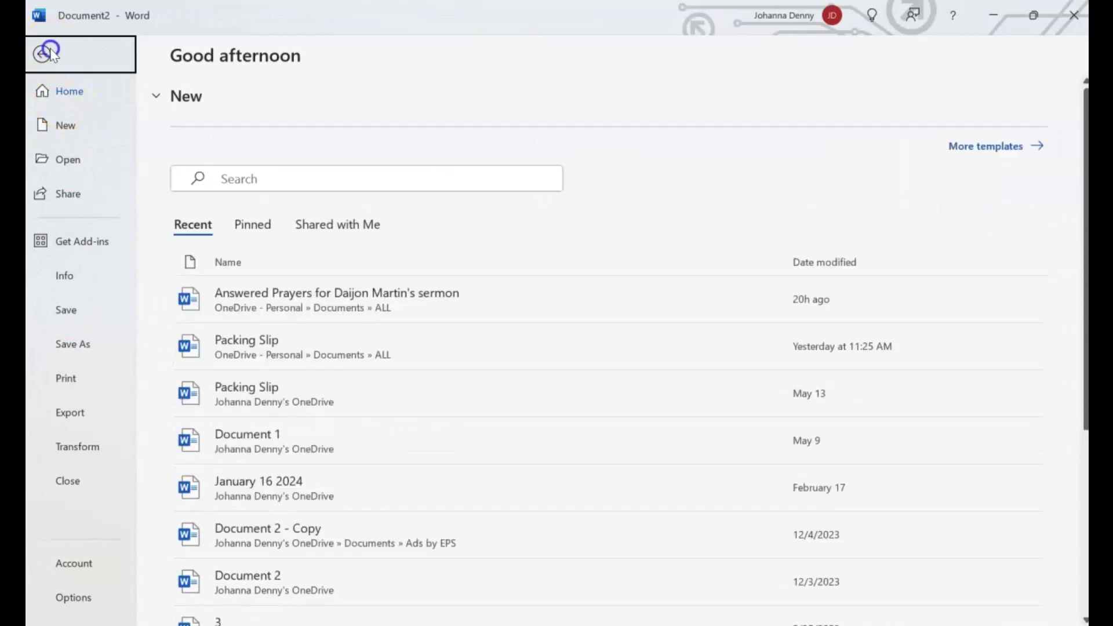
pyautogui.click(223, 293)
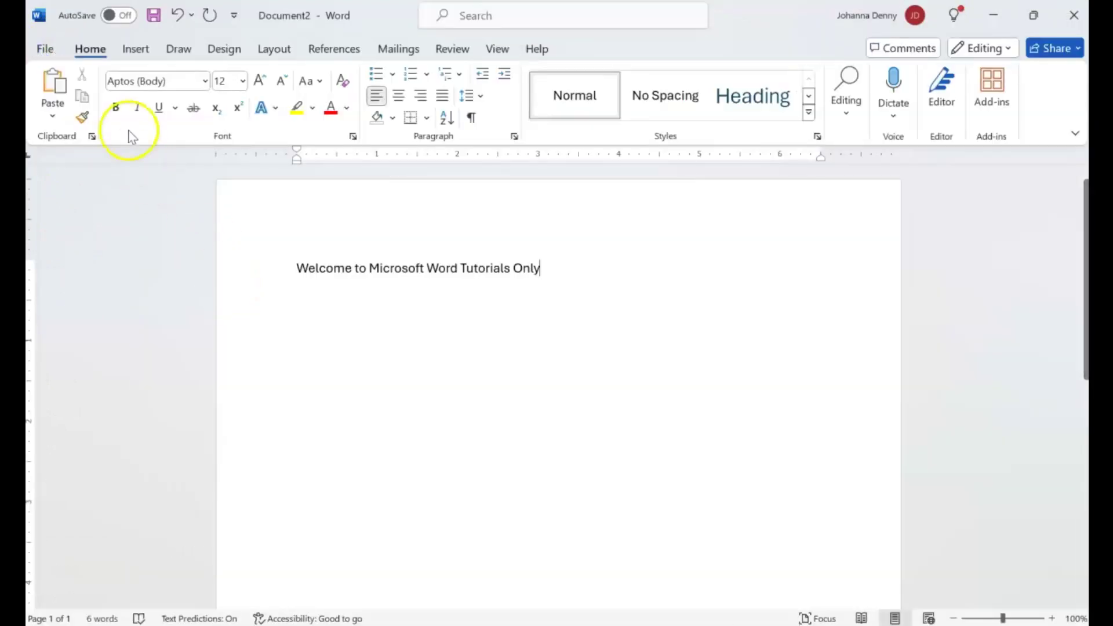
pyautogui.click(46, 49)
pyautogui.click(124, 349)
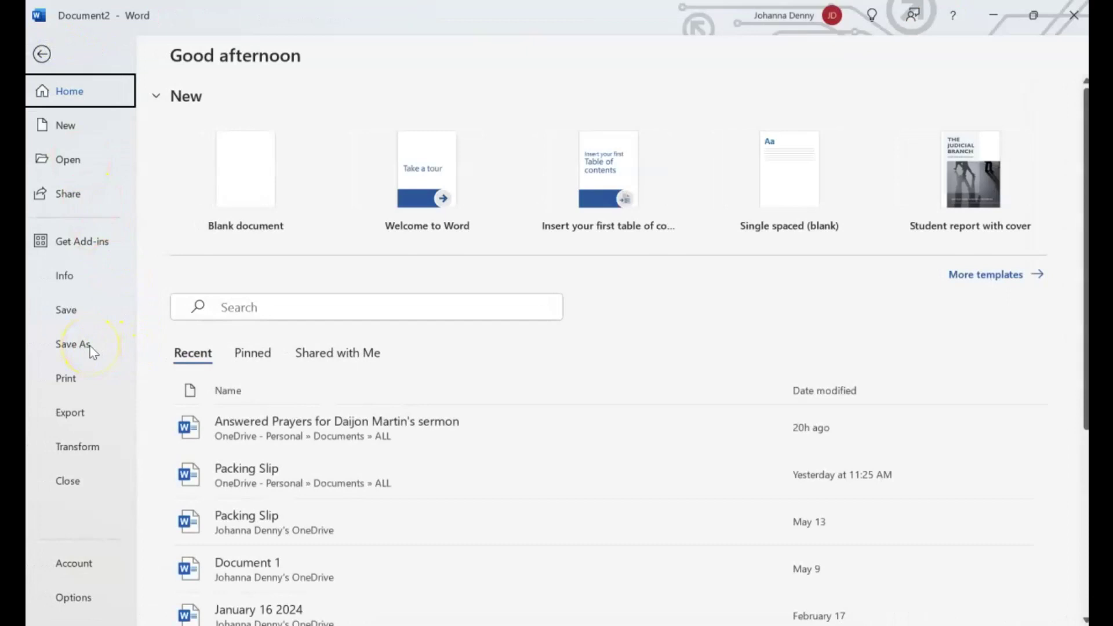
pyautogui.click(47, 56)
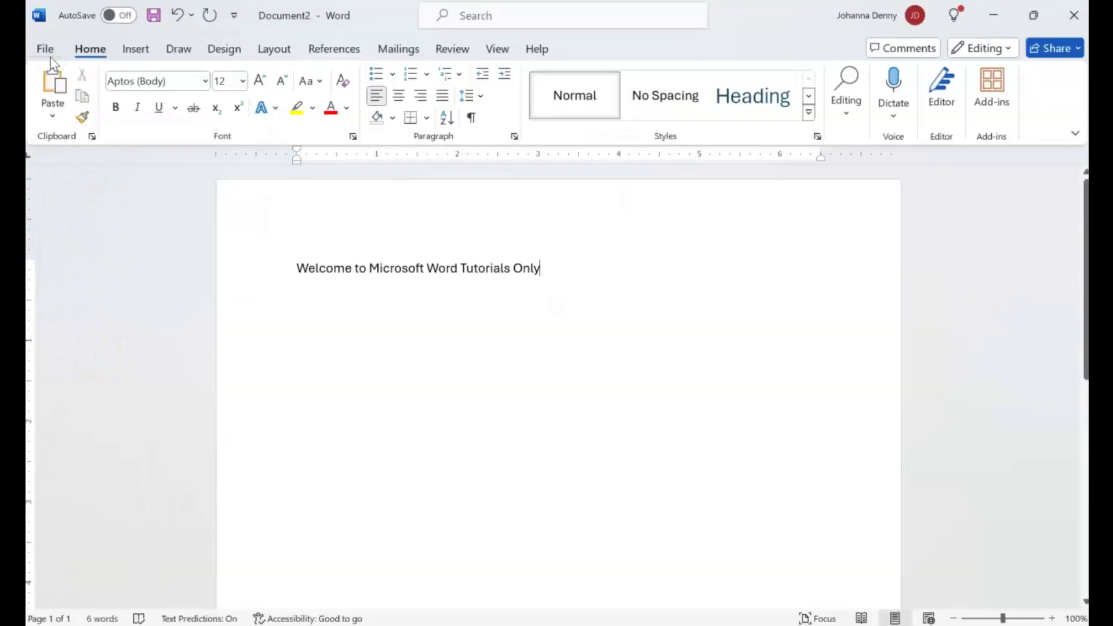
# Place the cursor after 'Only', then reopen the File view on the Save As screen.
pyautogui.click(350, 229)
pyautogui.click(377, 298)
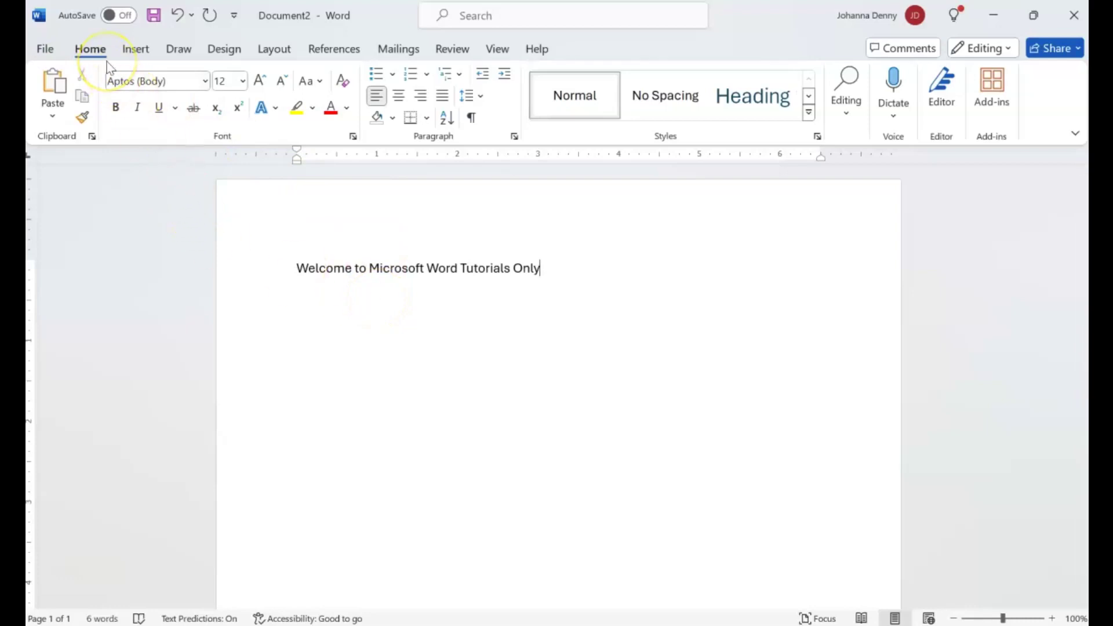
pyautogui.click(44, 48)
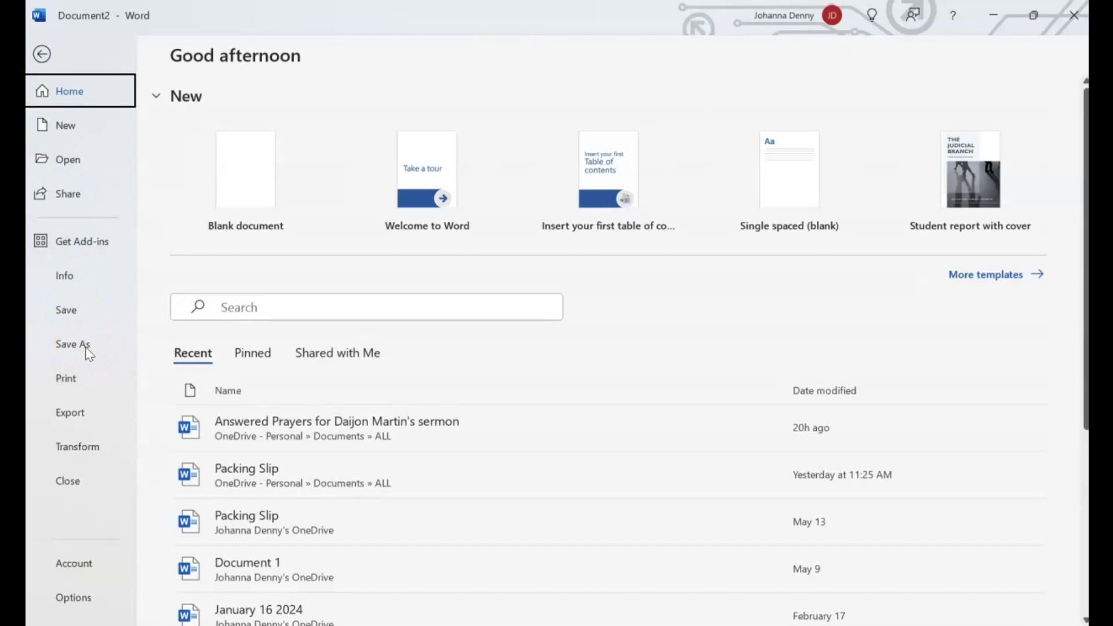
pyautogui.click(42, 54)
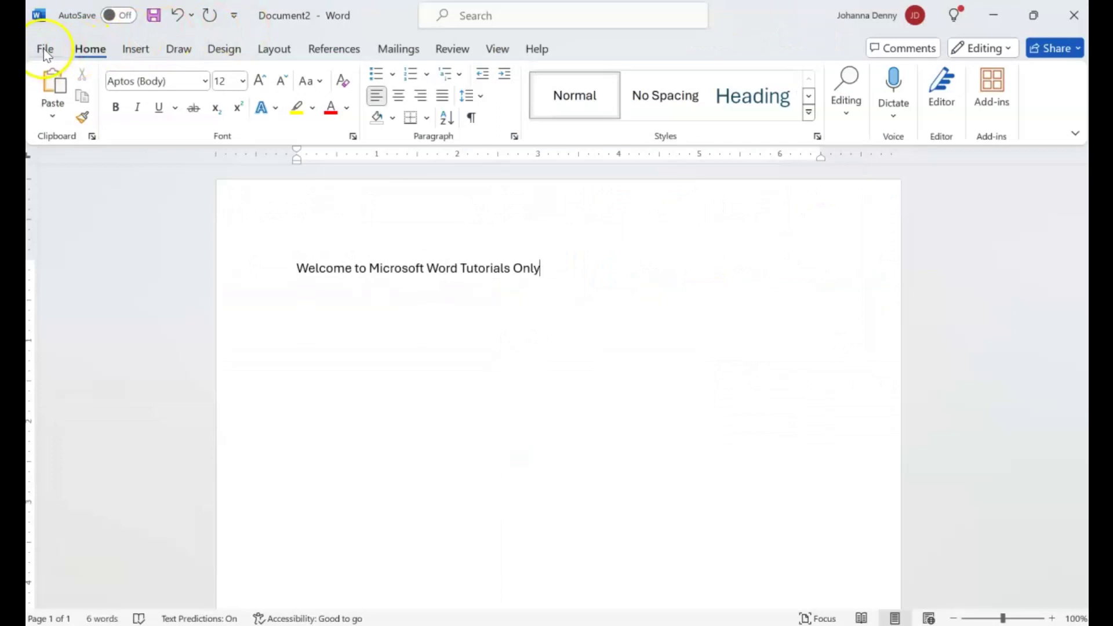
pyautogui.click(74, 122)
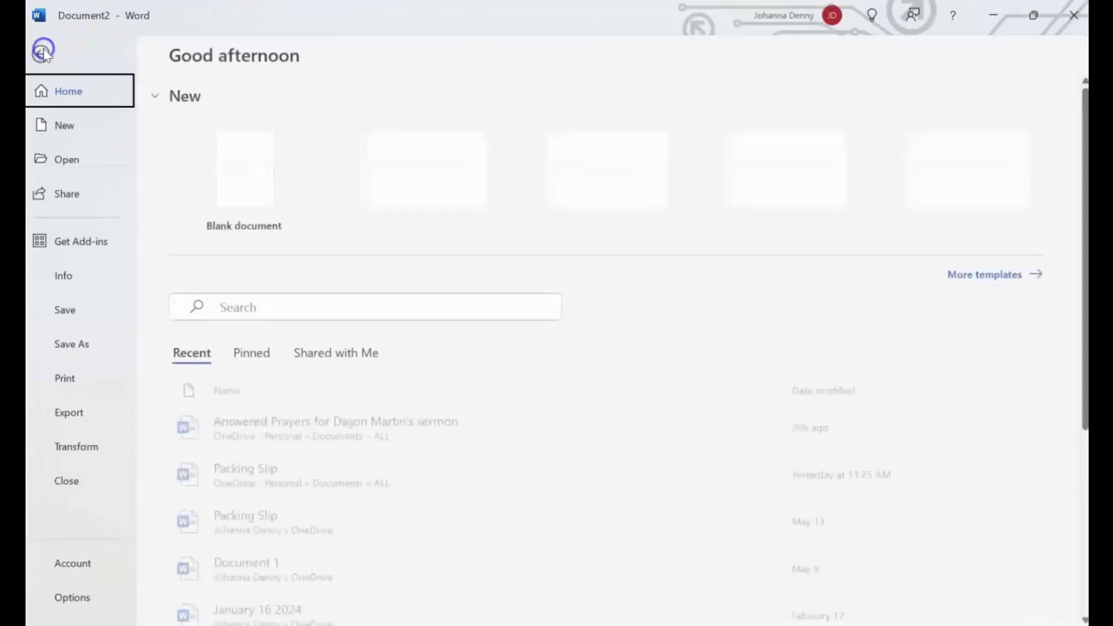
# Browse from Save As to the full dialog proposing 'Welcome to Microsoft Word Tutorials Only'.
pyautogui.click(77, 345)
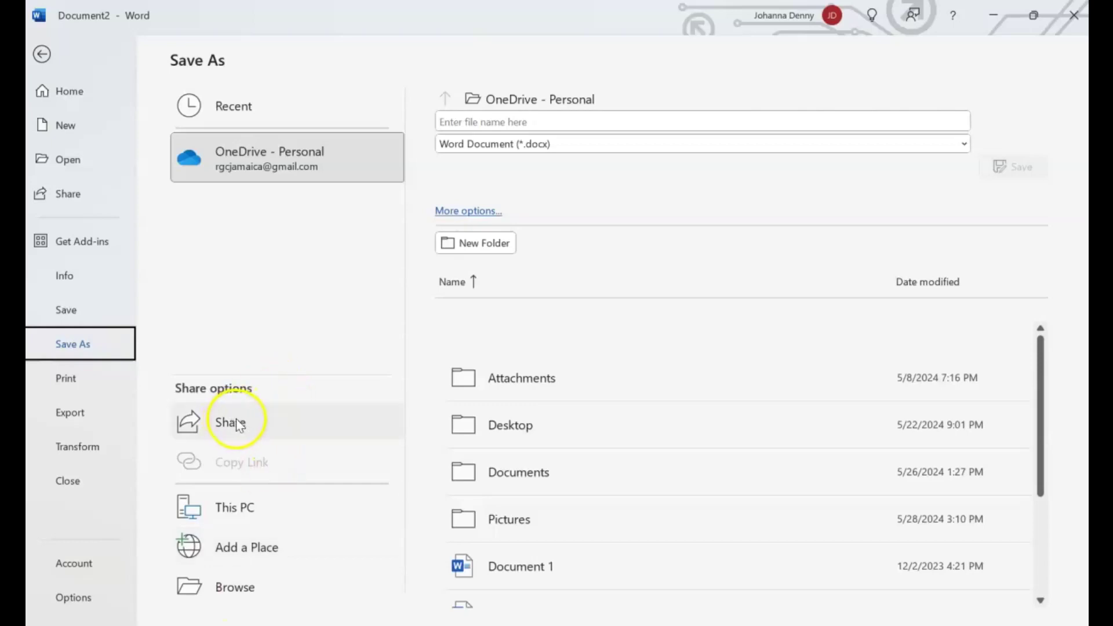
pyautogui.click(242, 591)
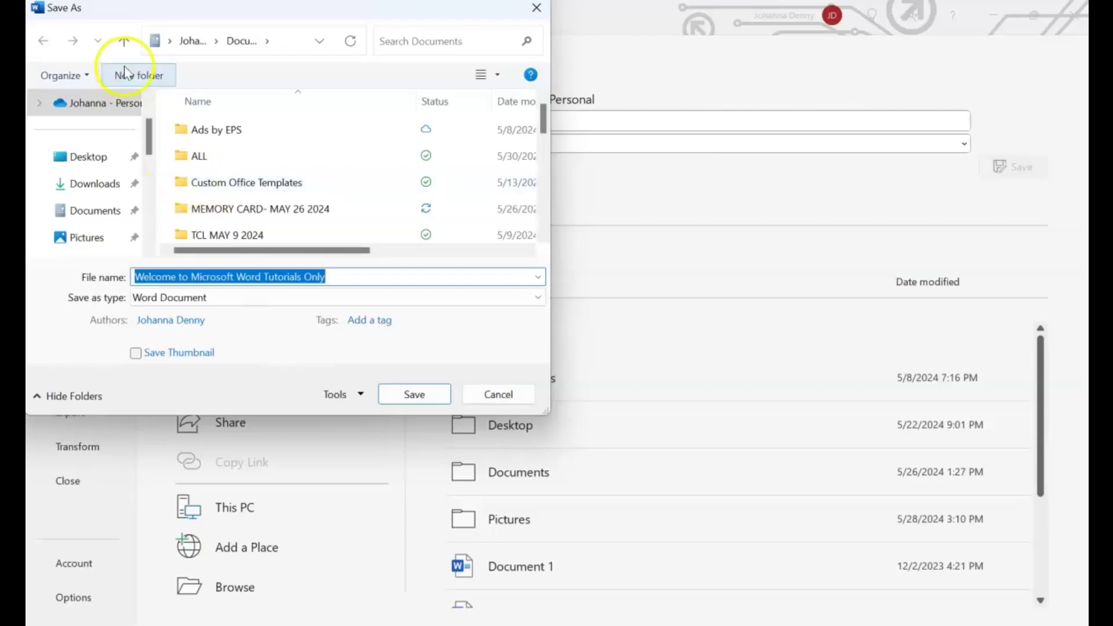
# Move the dialog aside, pick the Documents folder, and save under the proposed name.
pyautogui.moveTo(138, 9); pyautogui.dragTo(356, 141)
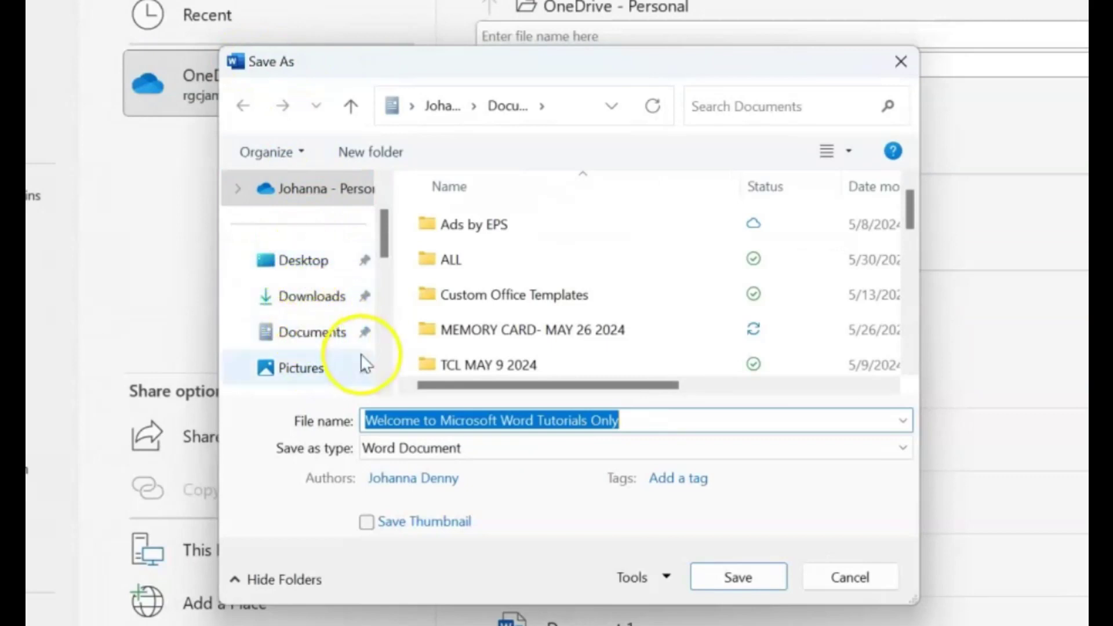
pyautogui.click(325, 339)
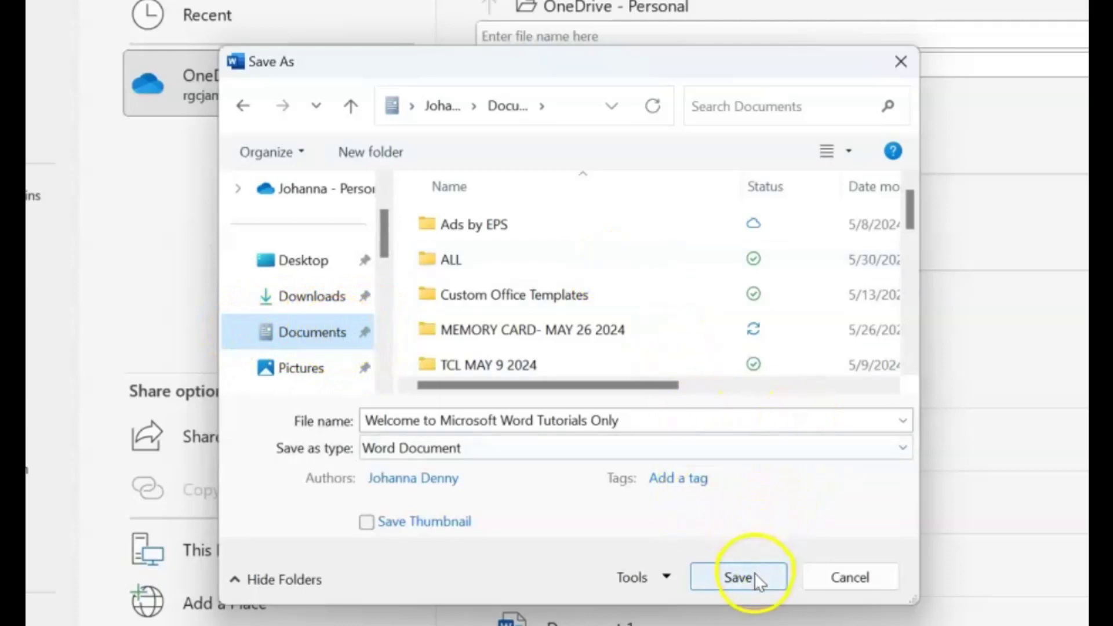
pyautogui.click(739, 578)
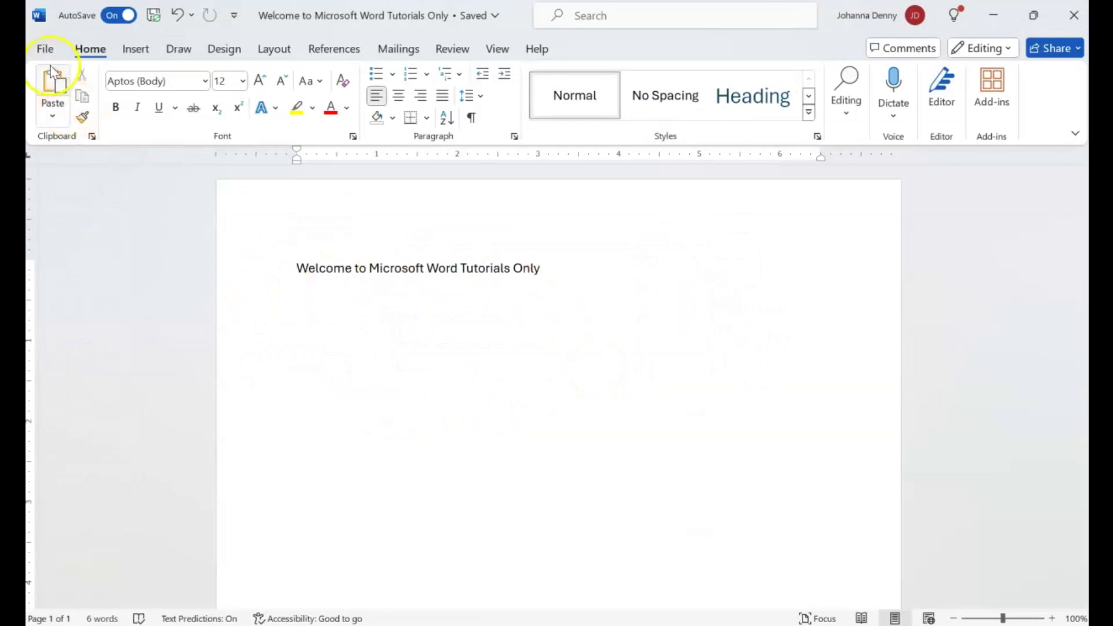
# Go to Save a Copy for the Welcome document, then close its window, leaving blank Document1.
pyautogui.click(46, 51)
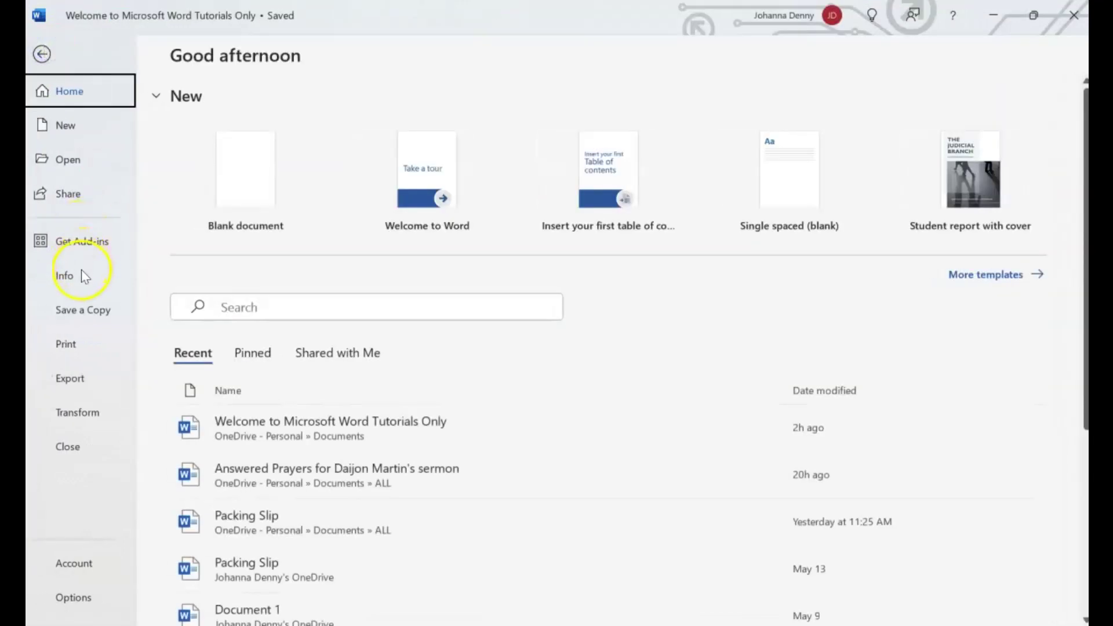
pyautogui.click(90, 315)
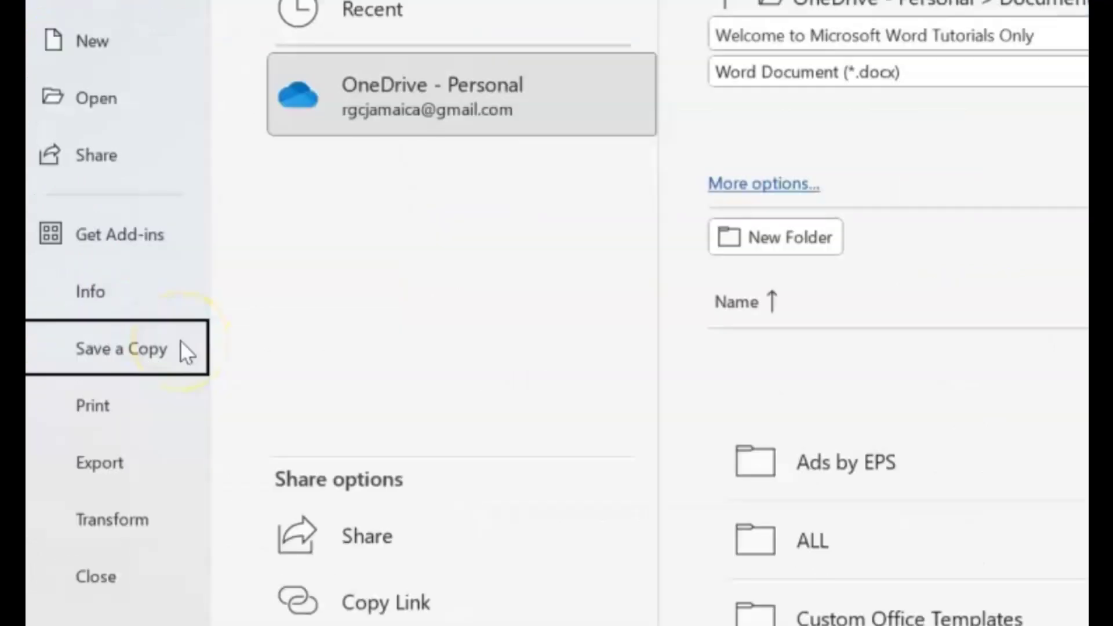
pyautogui.click(123, 352)
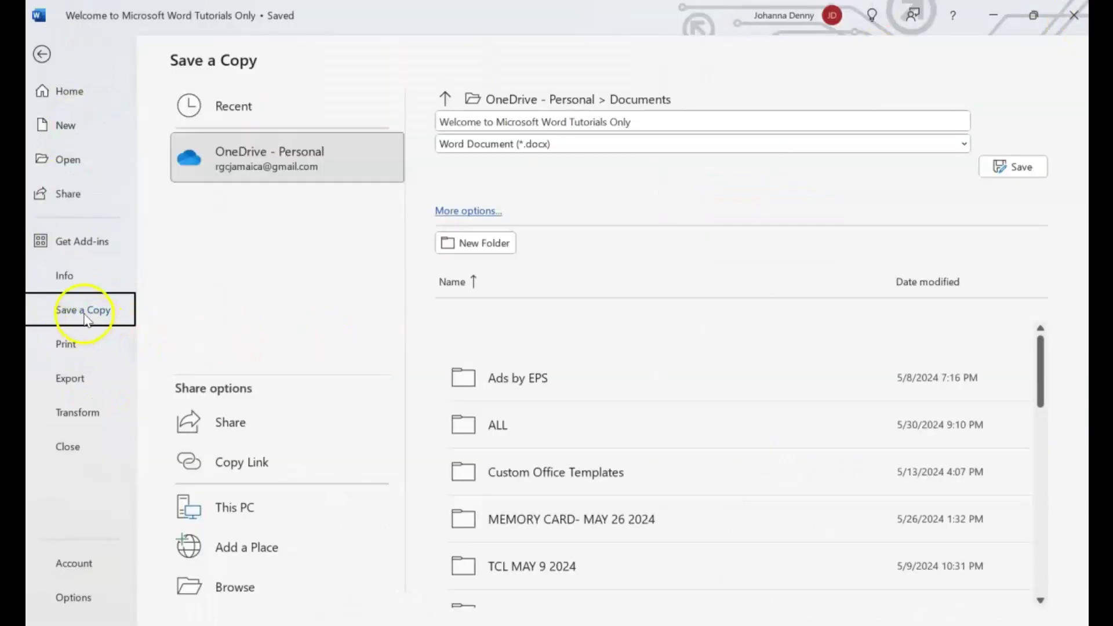
pyautogui.click(1067, 23)
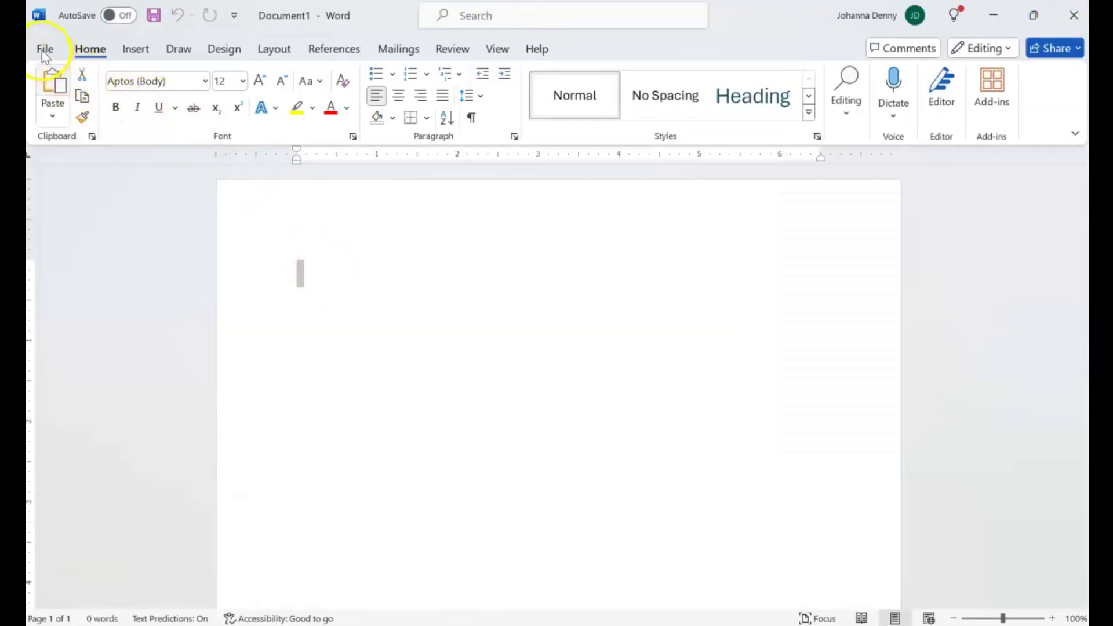
# For blank Document1, browse from Save As to the full dialog proposing 'Doc2'.
pyautogui.click(42, 50)
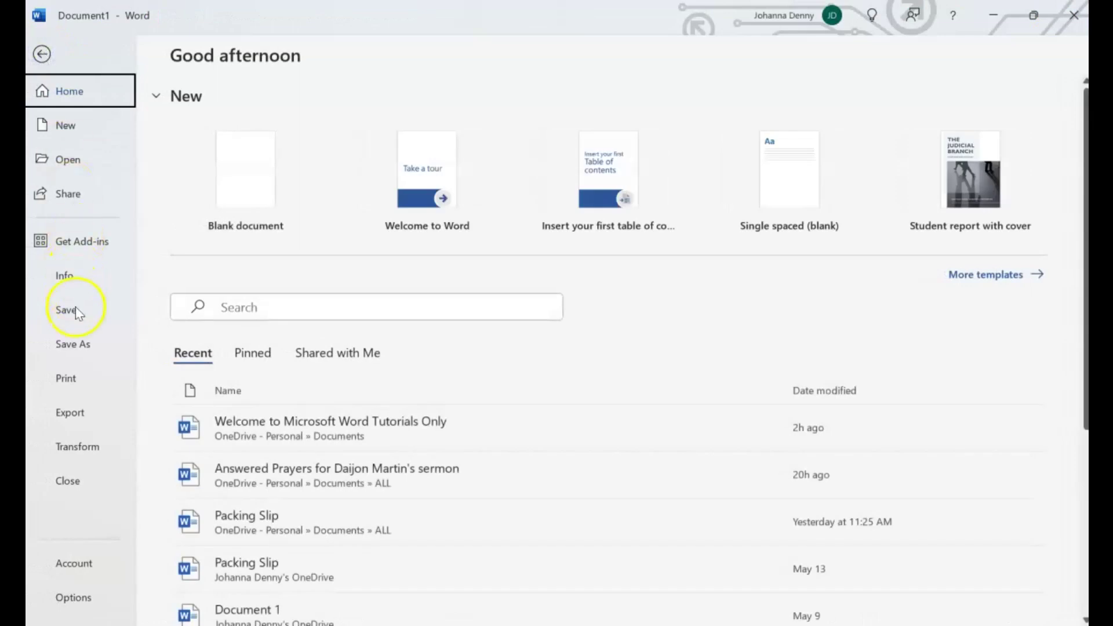
pyautogui.click(78, 347)
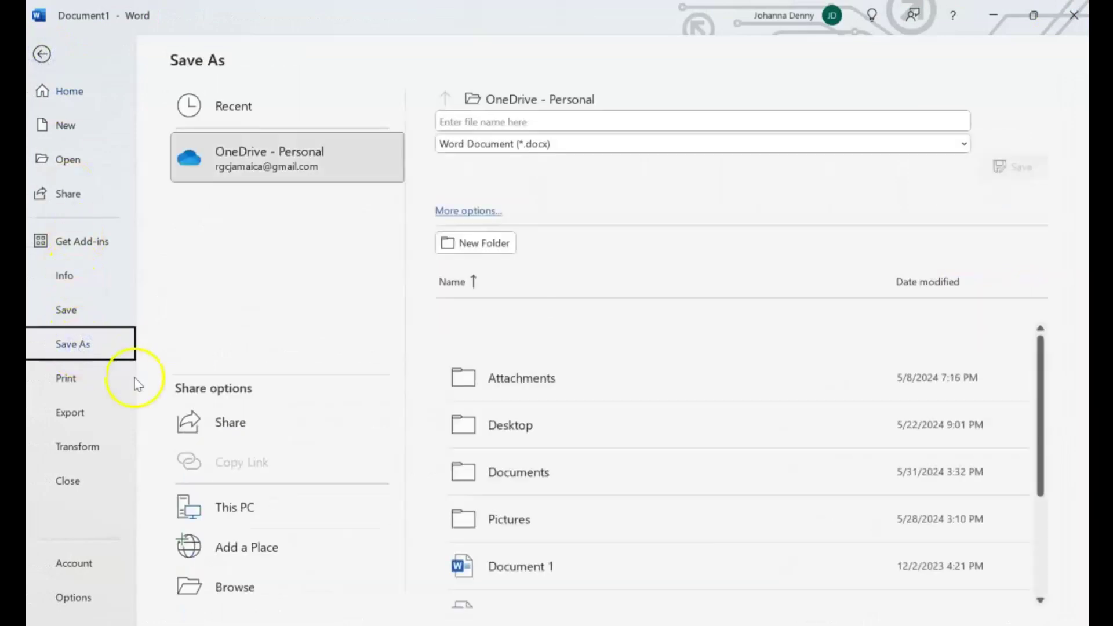
pyautogui.click(217, 588)
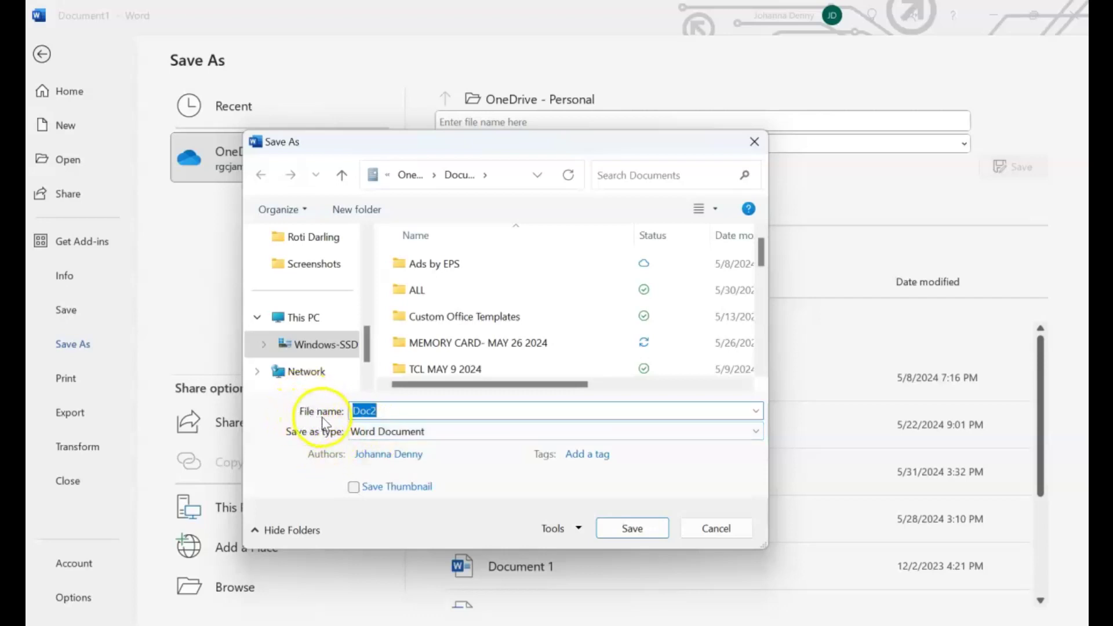
# Replace the name 'Doc2' with 'My first file', then cancel without saving.
pyautogui.click(404, 409)
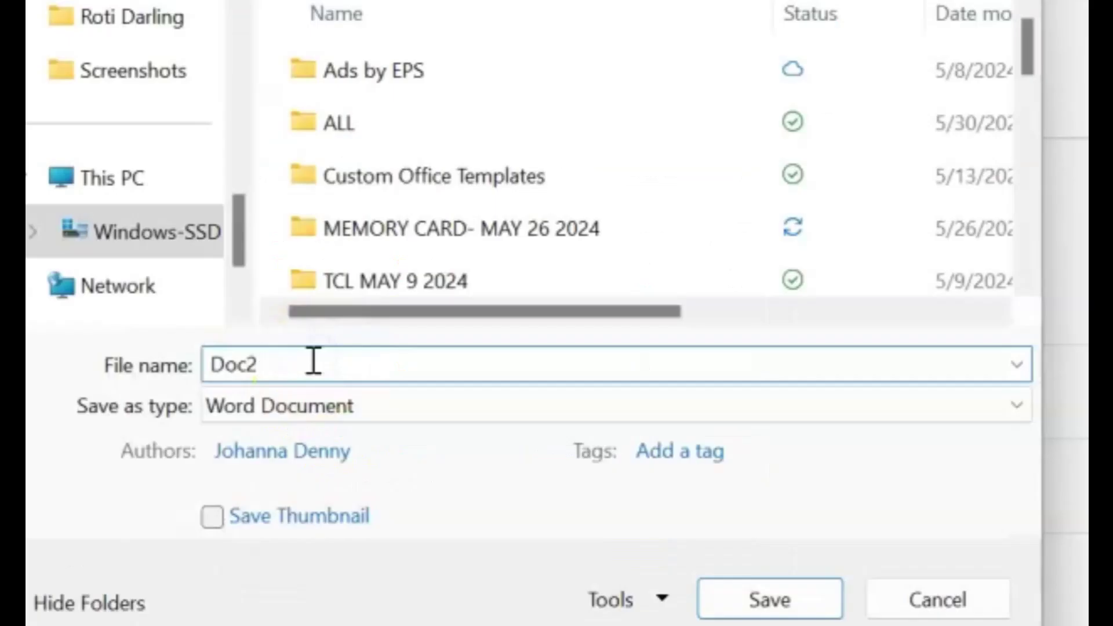
pyautogui.press('BackSpace')
pyautogui.press('BackSpace')
pyautogui.press('BackSpace')
pyautogui.press('BackSpace')
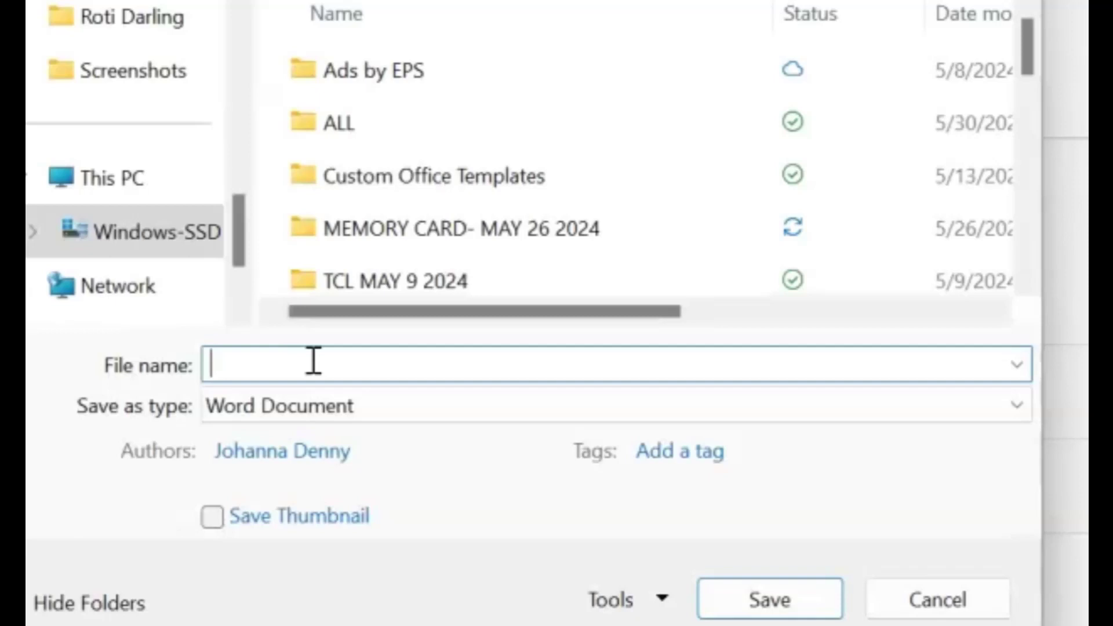
pyautogui.write('The')
pyautogui.press('BackSpace')
pyautogui.press('BackSpace')
pyautogui.press('BackSpace')
pyautogui.write('M')
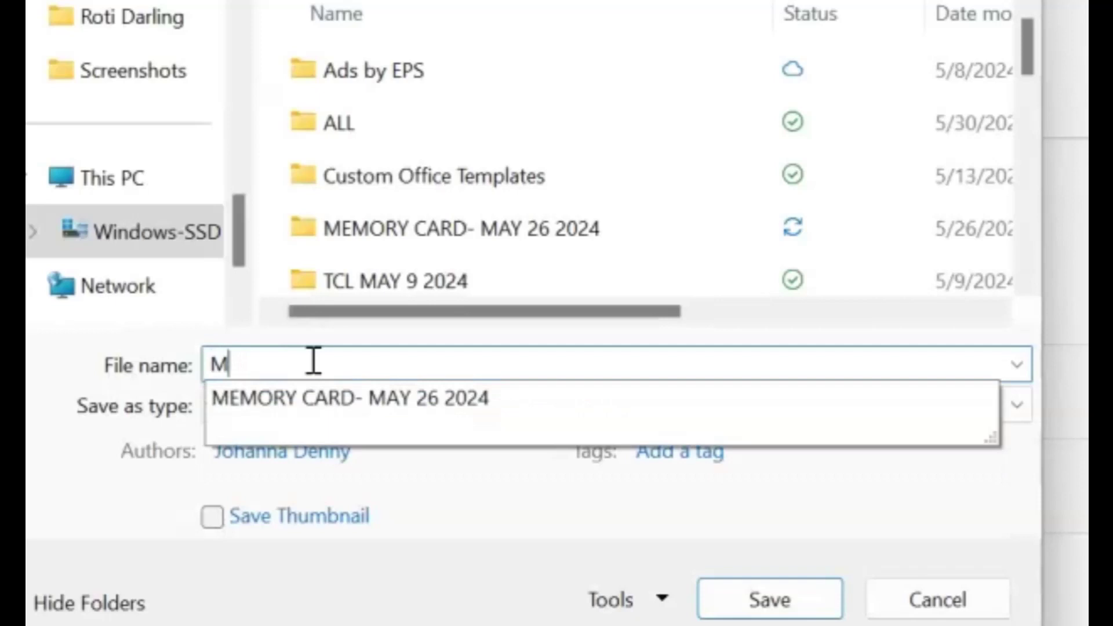
pyautogui.write('y first file')
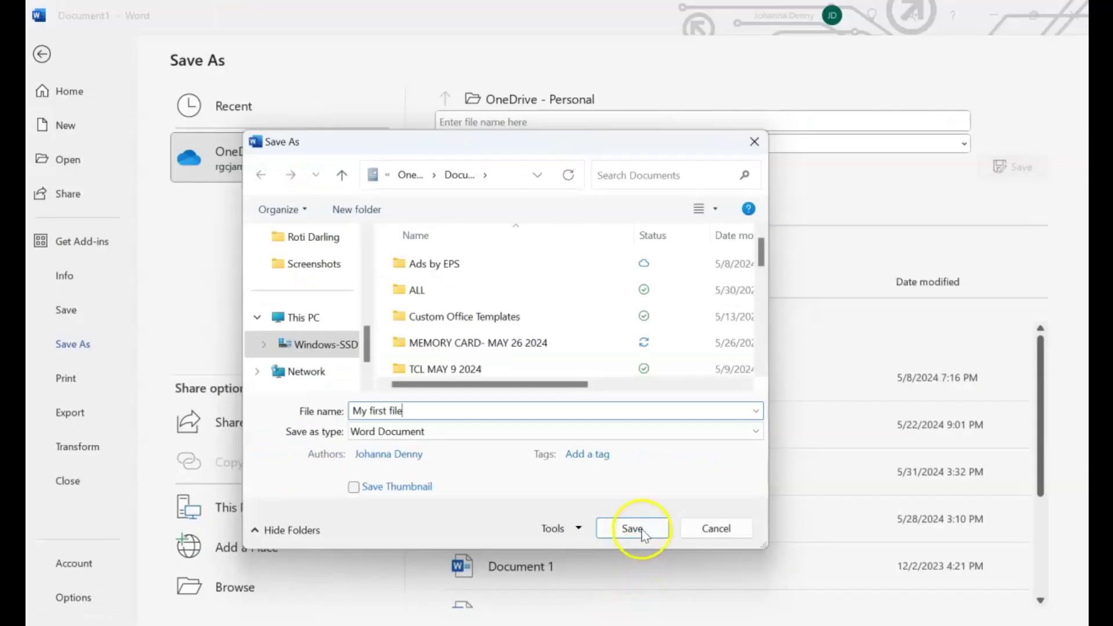
pyautogui.click(795, 600)
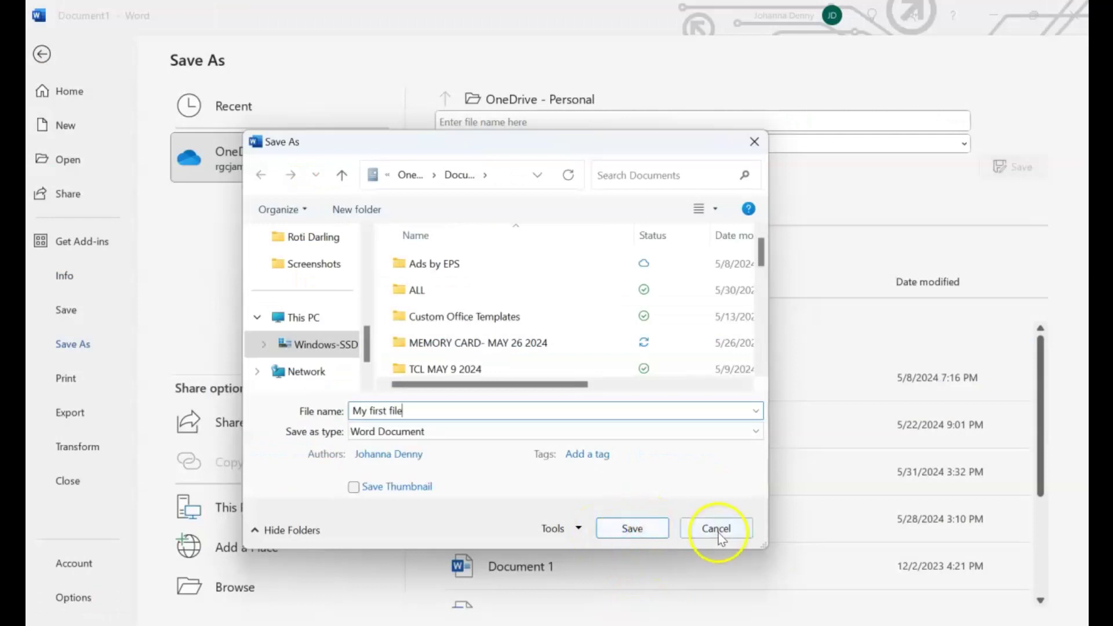
pyautogui.click(749, 530)
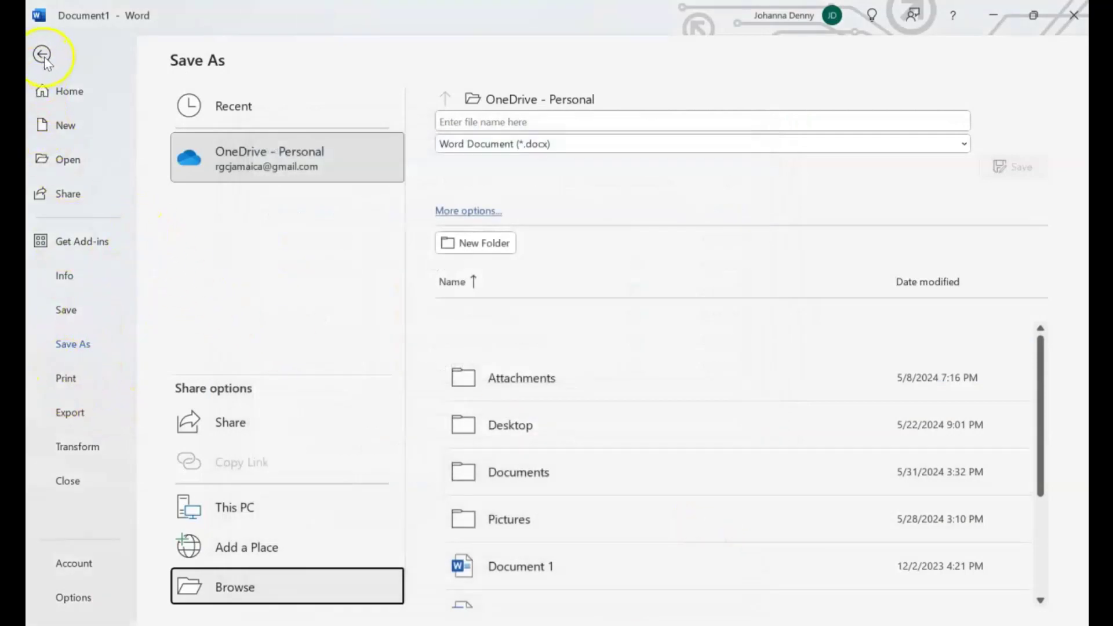
# Reopen 'Welcome to Microsoft Word Tutorials Only' from the Recent list and return to editing it.
pyautogui.click(69, 159)
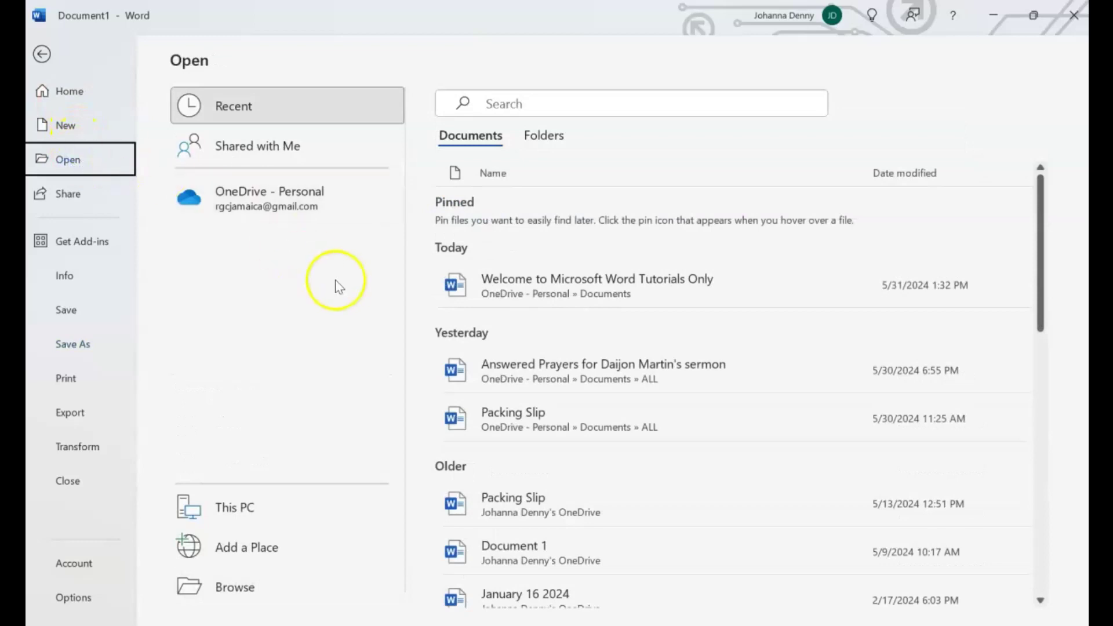
pyautogui.click(583, 284)
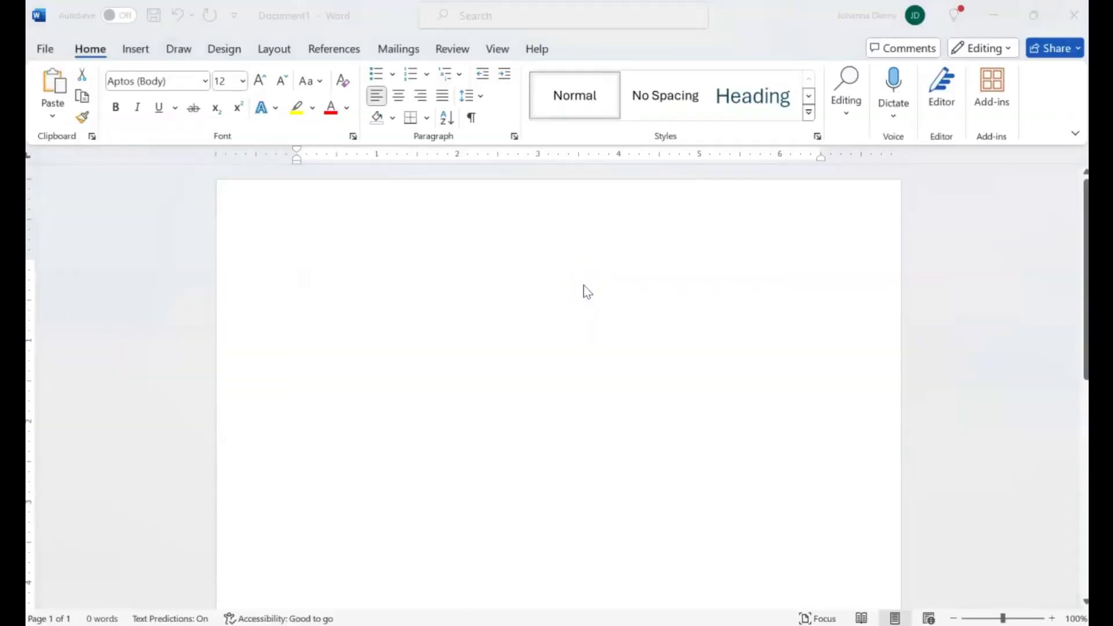
pyautogui.click(45, 50)
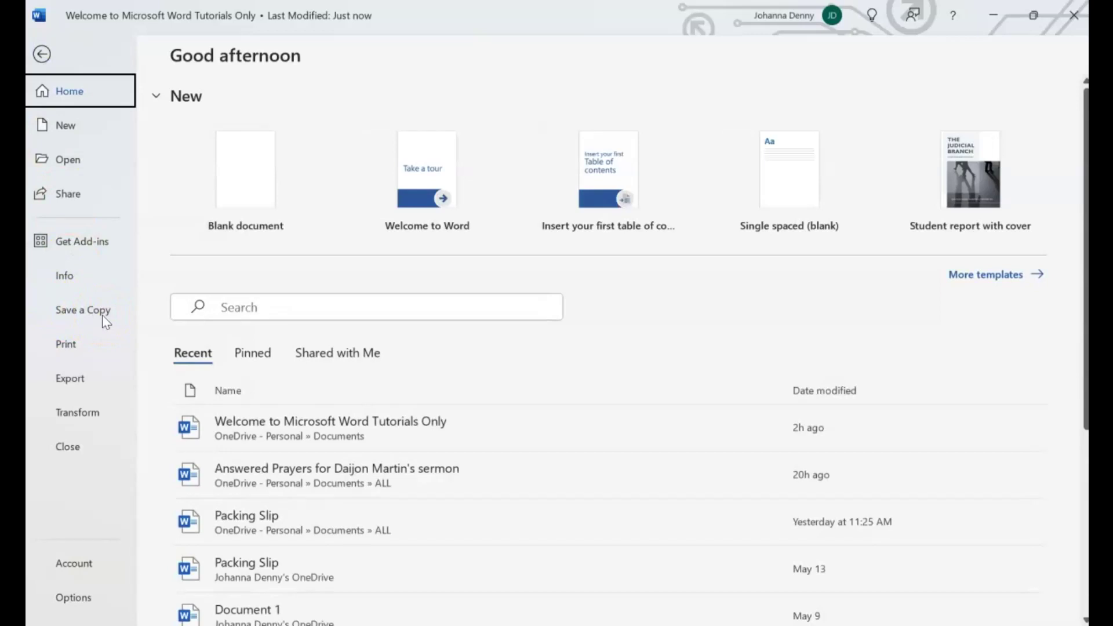
pyautogui.click(120, 322)
pyautogui.click(42, 54)
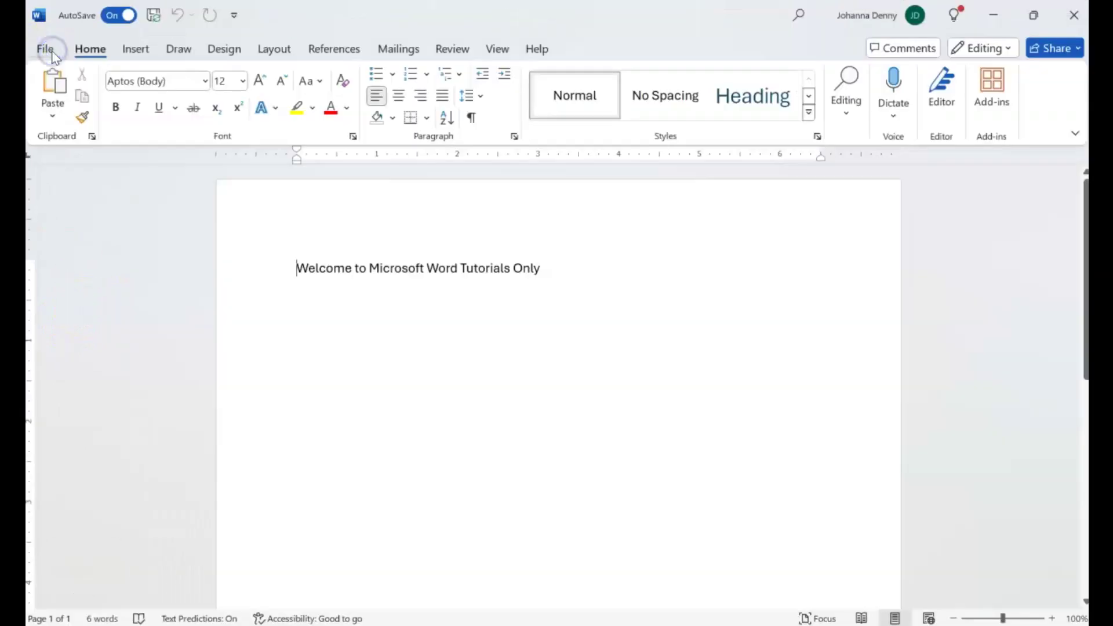
# Start Save a Copy with OneDrive - Personal as location and select the proposed file name.
pyautogui.click(294, 290)
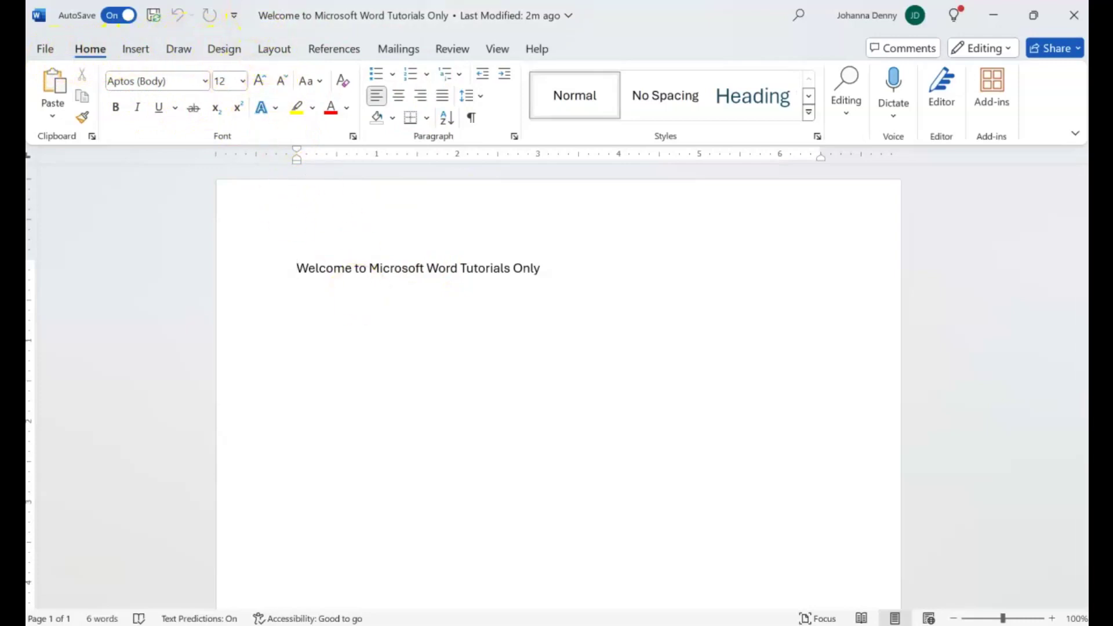
pyautogui.click(42, 51)
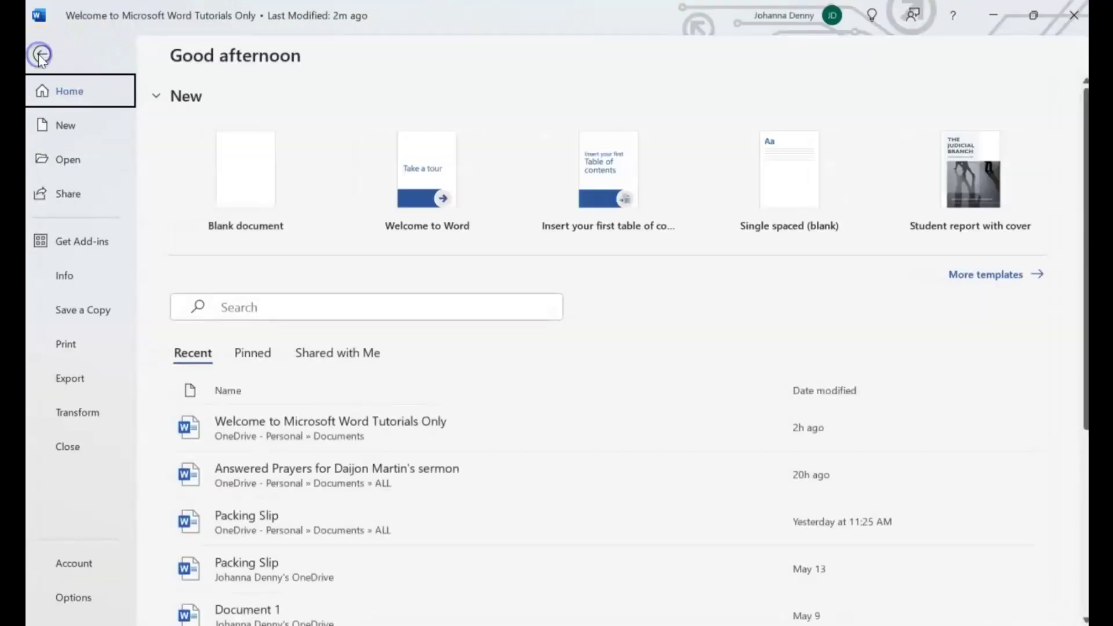
pyautogui.click(85, 313)
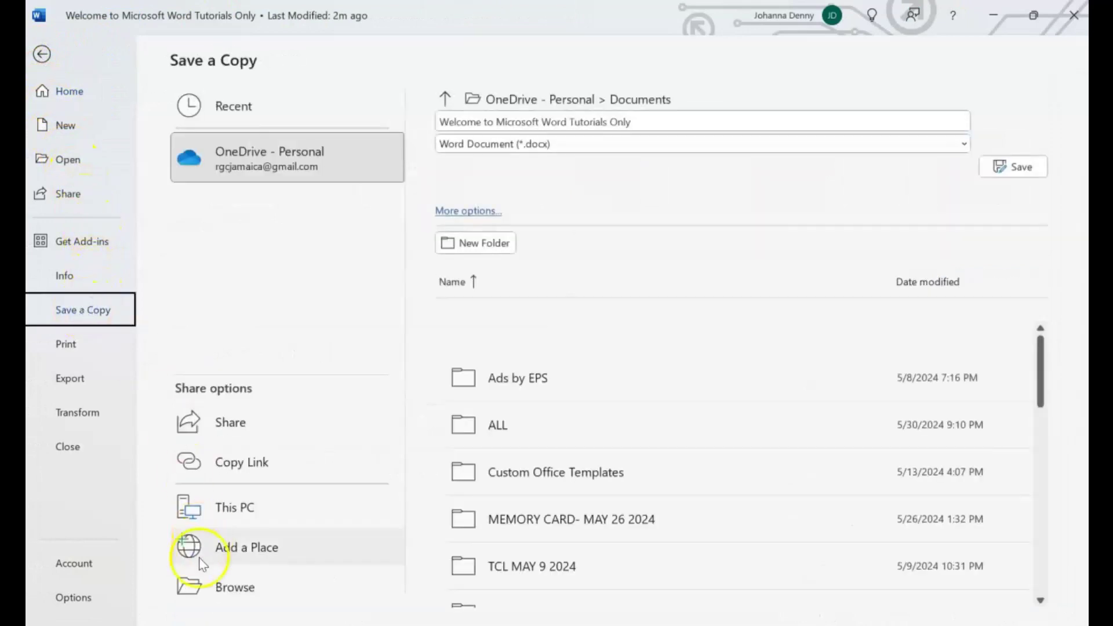
pyautogui.click(278, 173)
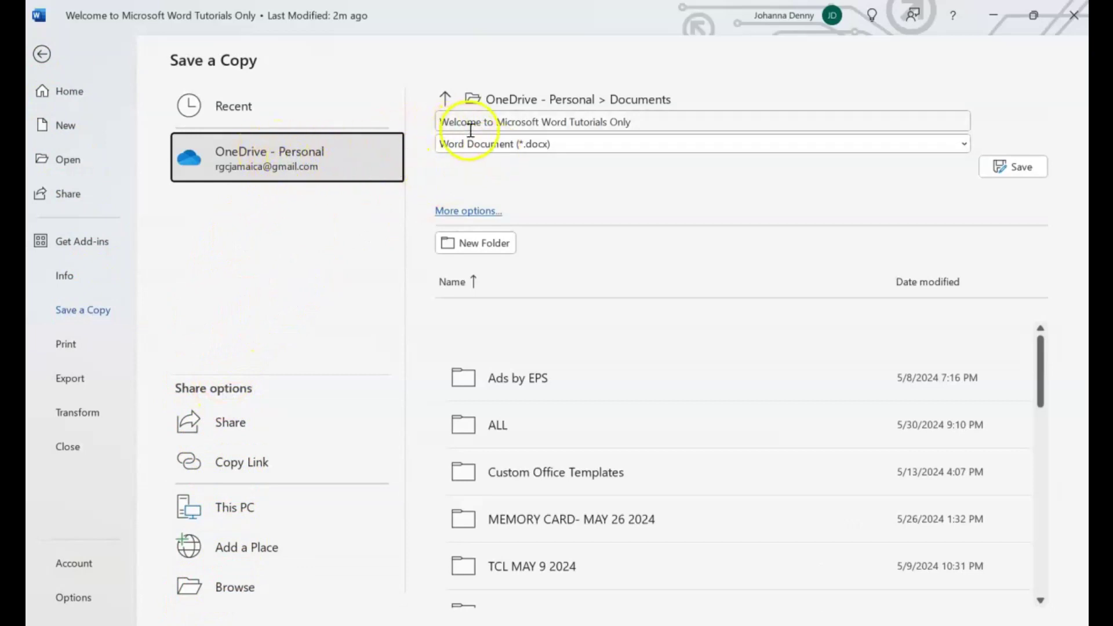
pyautogui.click(658, 121)
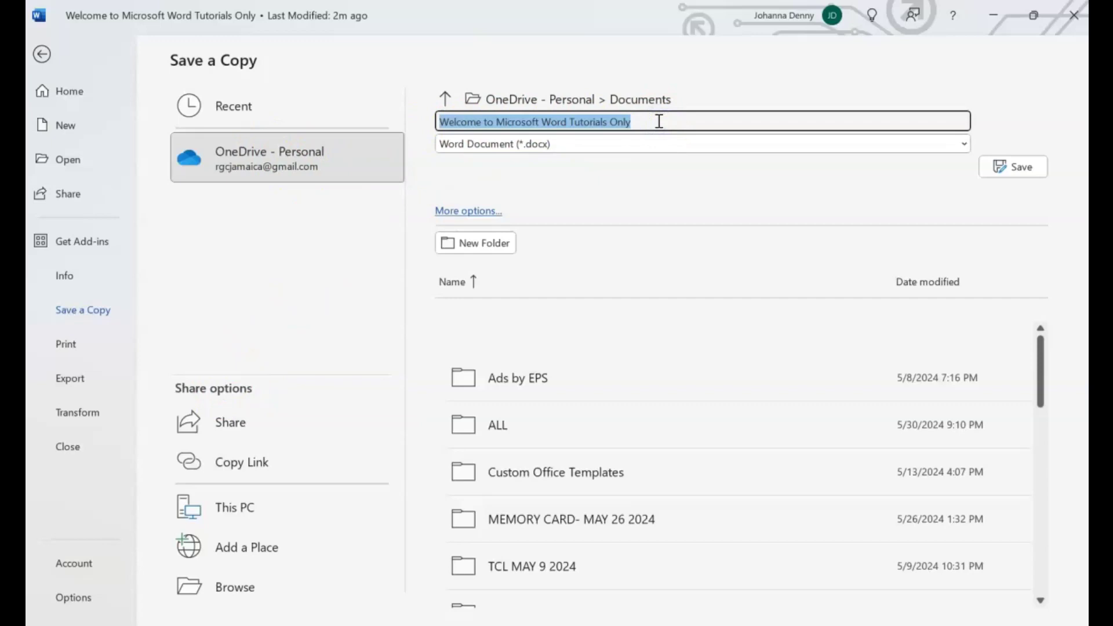
# Prefix the file name with 'Copy of ' and save the duplicate to OneDrive Documents.
pyautogui.press('Home')
pyautogui.write('Copy of')
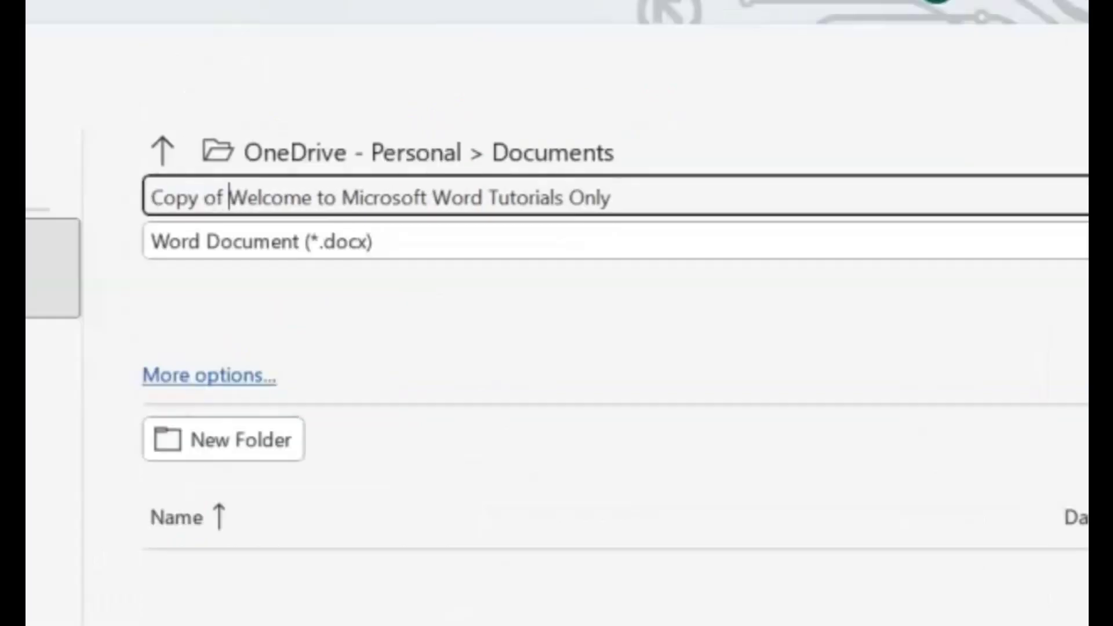
pyautogui.click(1025, 165)
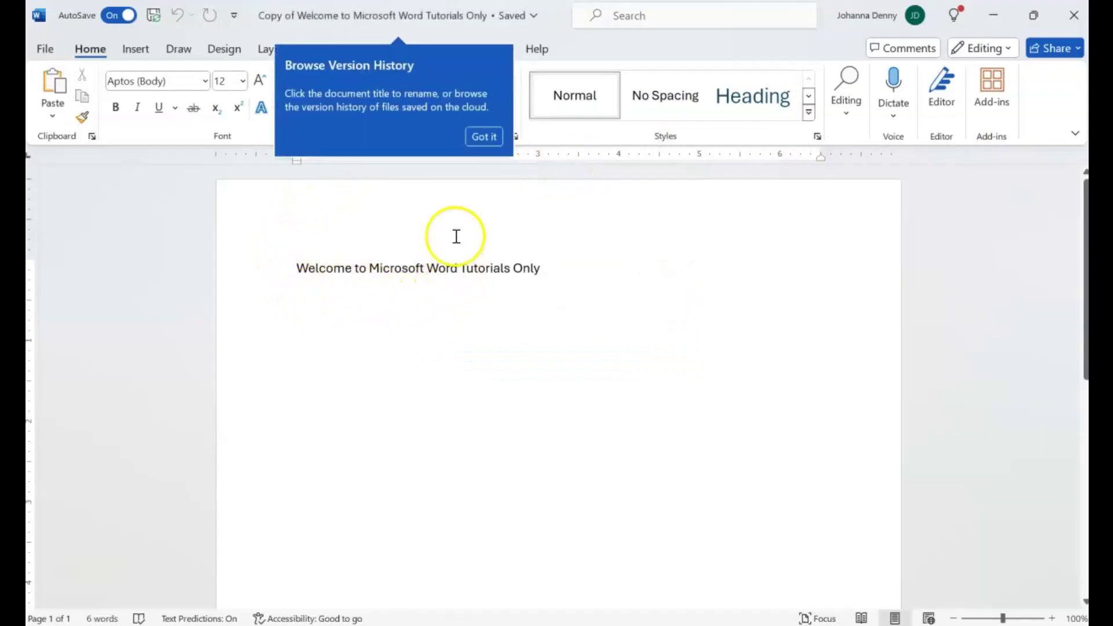
# Bring up Save a Copy from the File menu for the copied document.
pyautogui.click(46, 49)
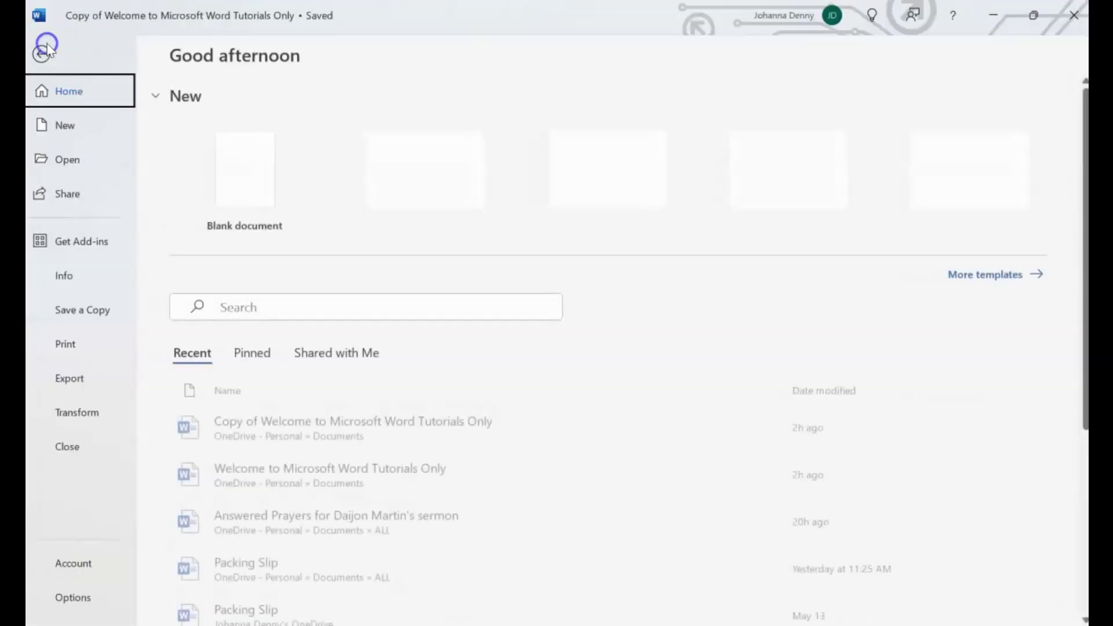
pyautogui.click(67, 313)
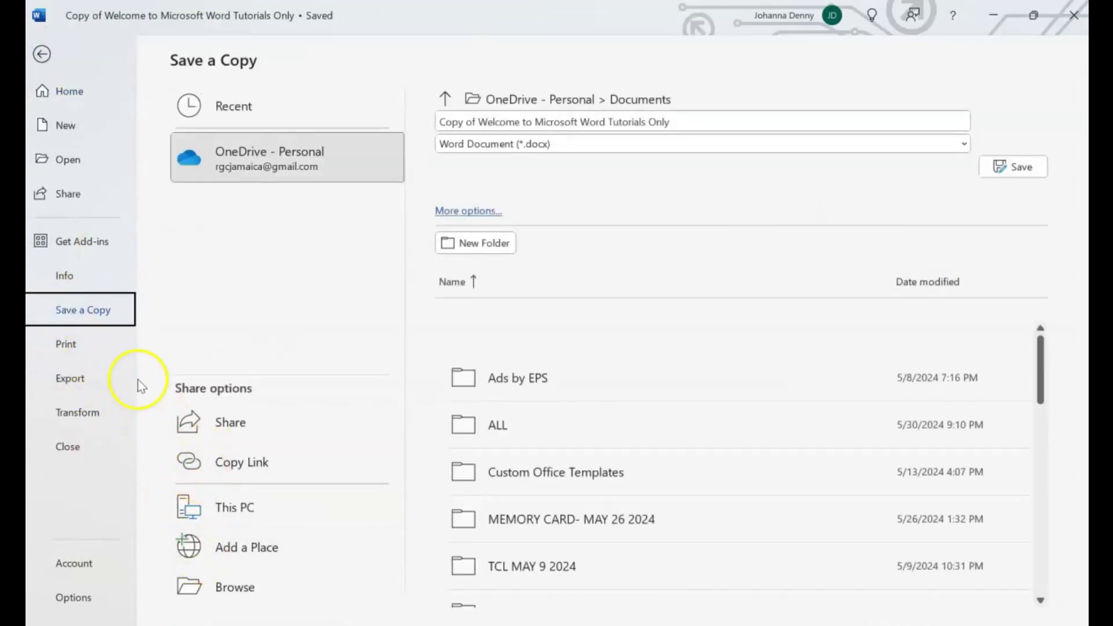